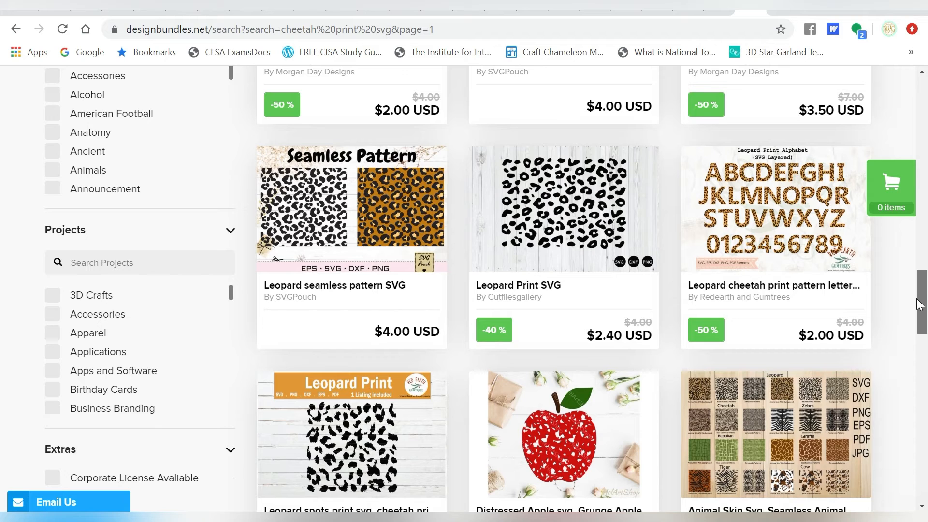
Browse the cheetah print SVG search results for leopard pattern cut files
mouse_move(594, 234)
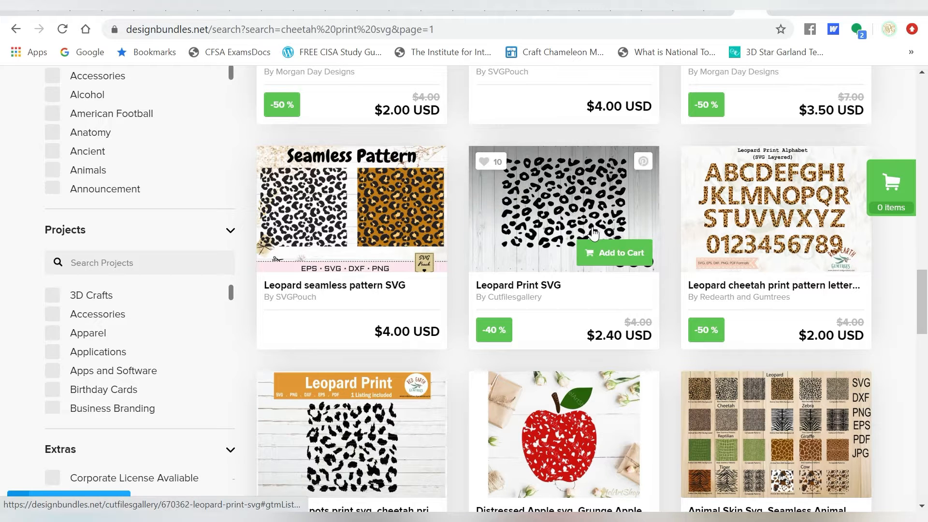
left_click_drag(923, 281, 923, 379)
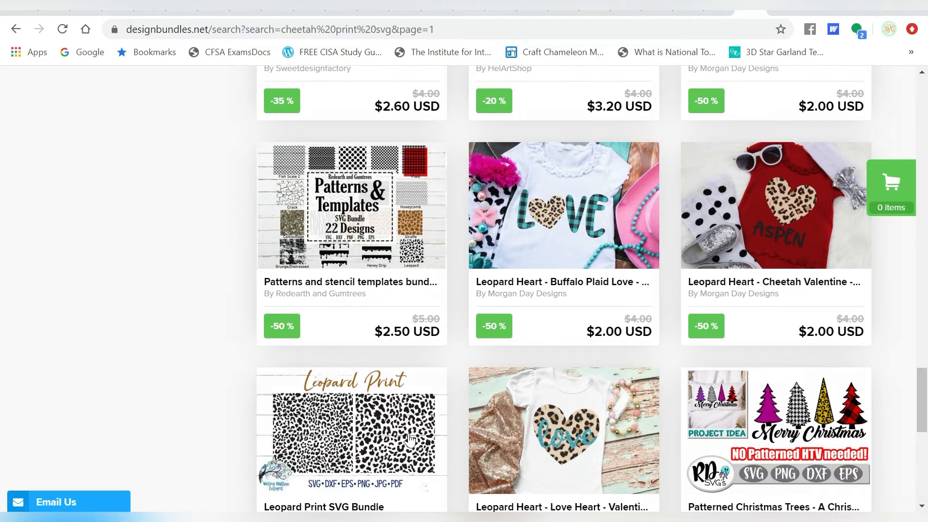
mouse_move(376, 433)
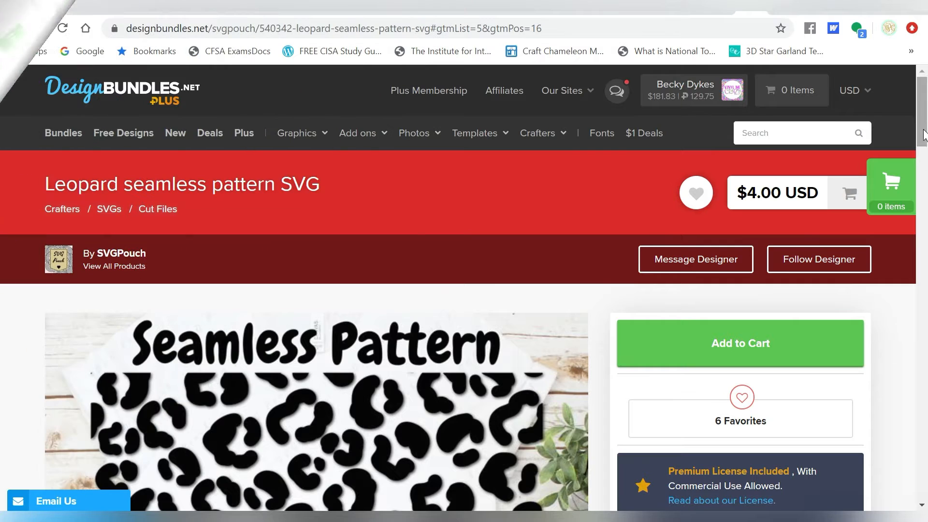
Review the Leopard seamless pattern SVG product description for the included file formats
left_click_drag(924, 135, 922, 212)
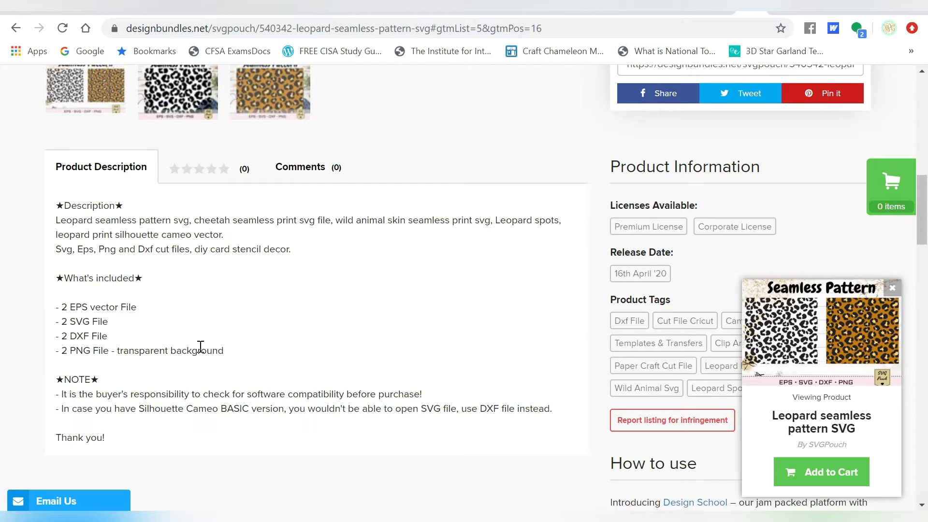
mouse_move(108, 322)
left_mouse_down()
mouse_move(62, 328)
mouse_move(111, 337)
left_mouse_up()
left_click(135, 335)
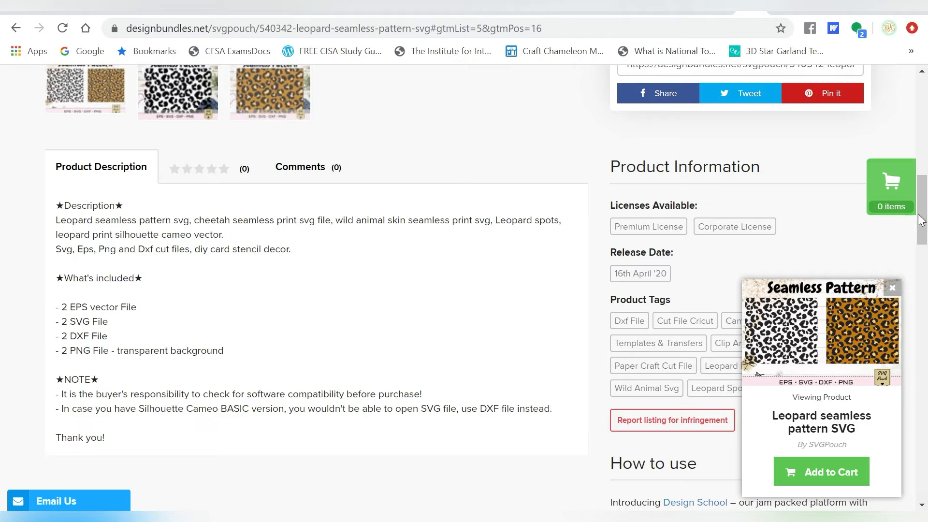
left_click_drag(919, 220, 828, 136)
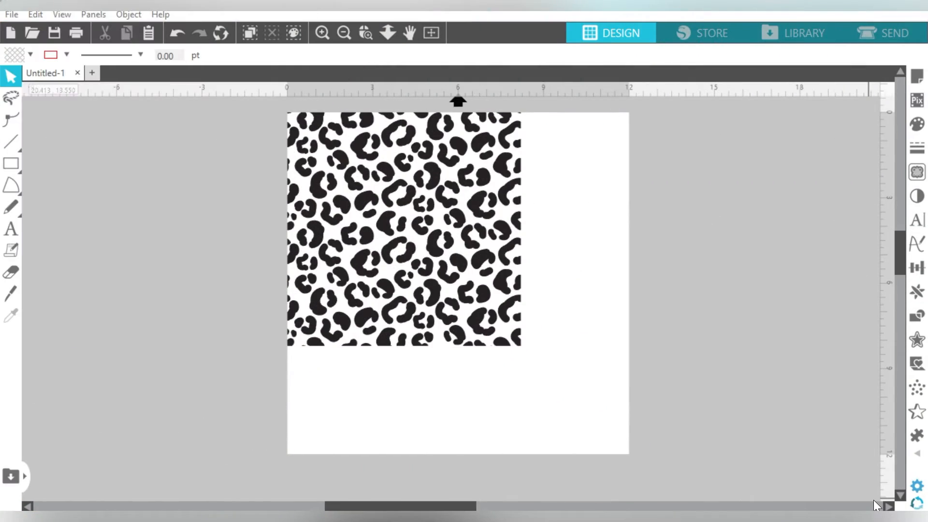
Switch to Silhouette Studio, nudge the leopard pattern slightly, and duplicate it to the right
mouse_move(425, 219)
left_mouse_down()
mouse_move(277, 236)
mouse_move(224, 265)
mouse_move(460, 256)
mouse_move(436, 227)
left_mouse_up()
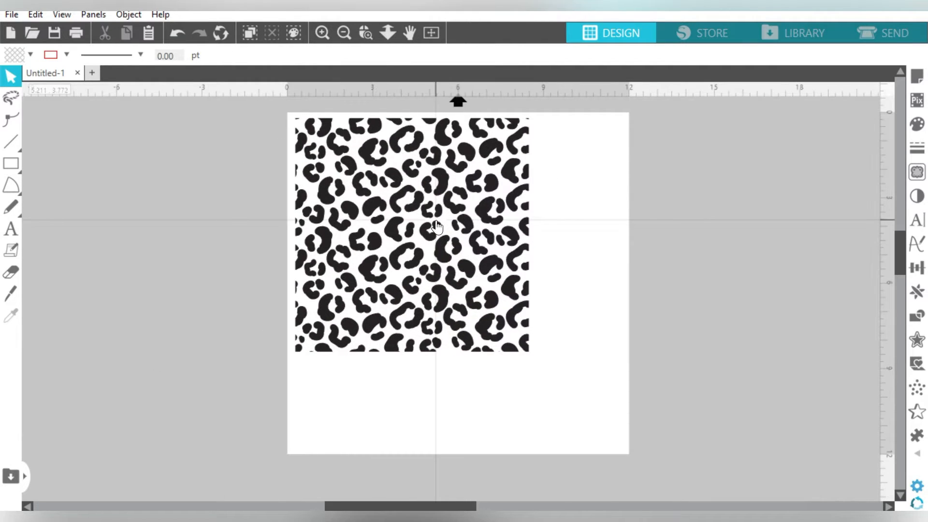
left_click(436, 227)
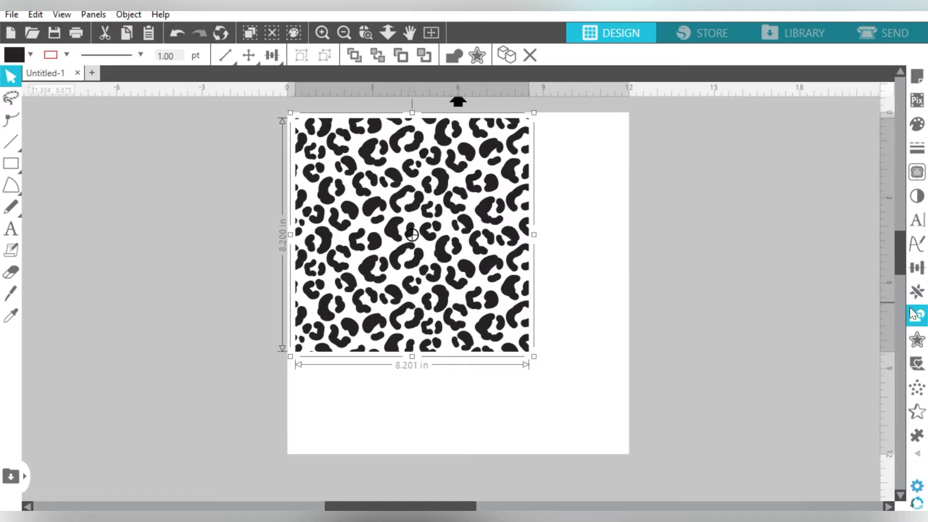
left_click(920, 292)
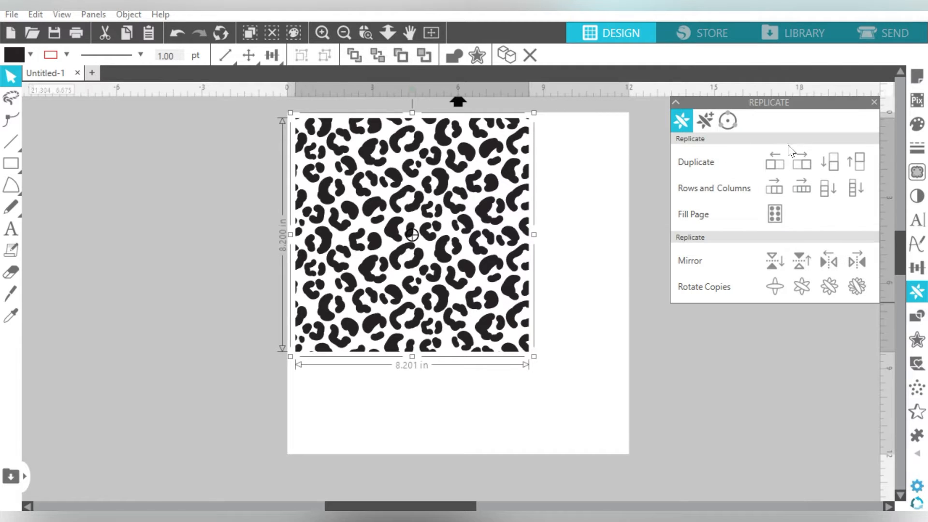
left_click(805, 164)
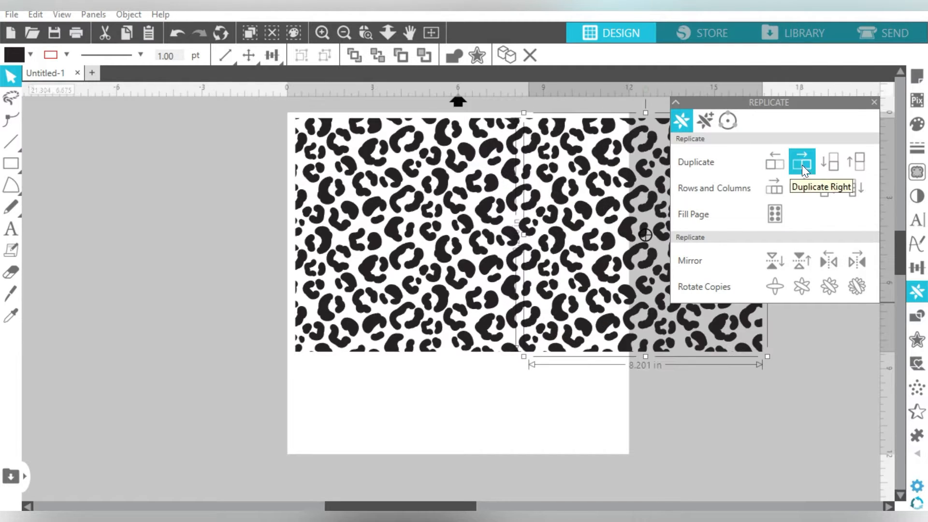
Weld the two adjoining leopard pattern tiles together and group the resulting pieces
left_click(566, 405)
left_click(545, 304)
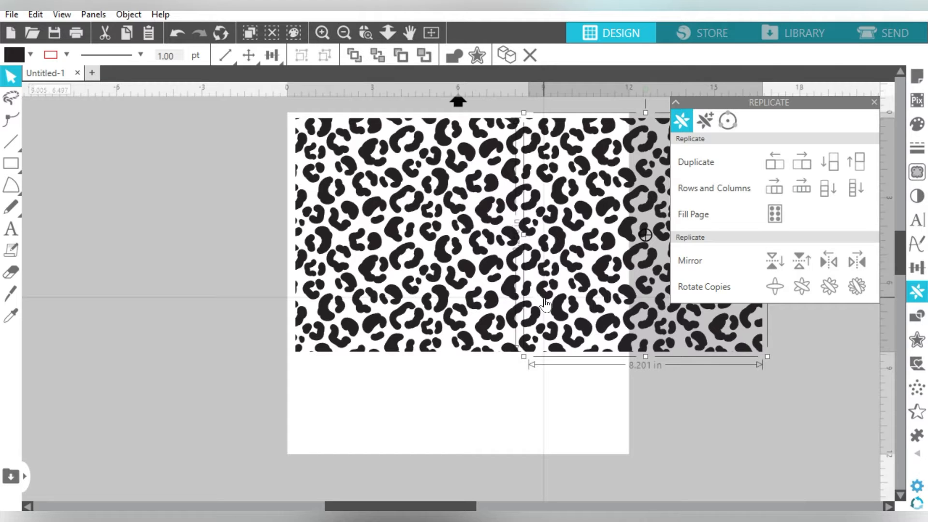
left_click(608, 395)
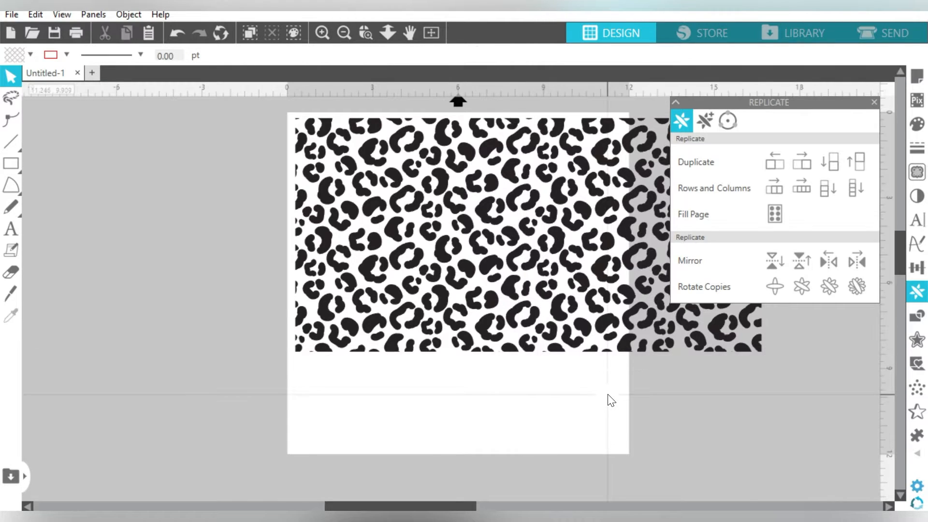
left_click(496, 244)
right_click(483, 233)
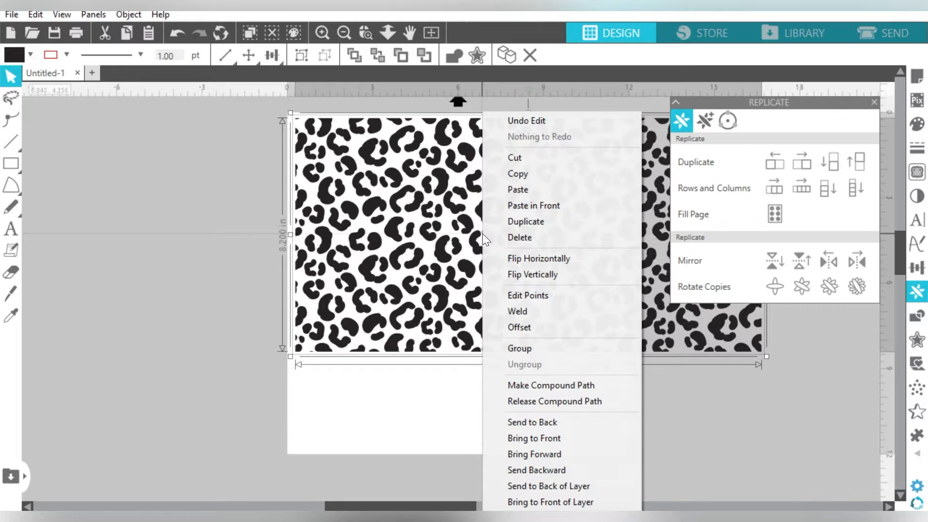
left_click(508, 310)
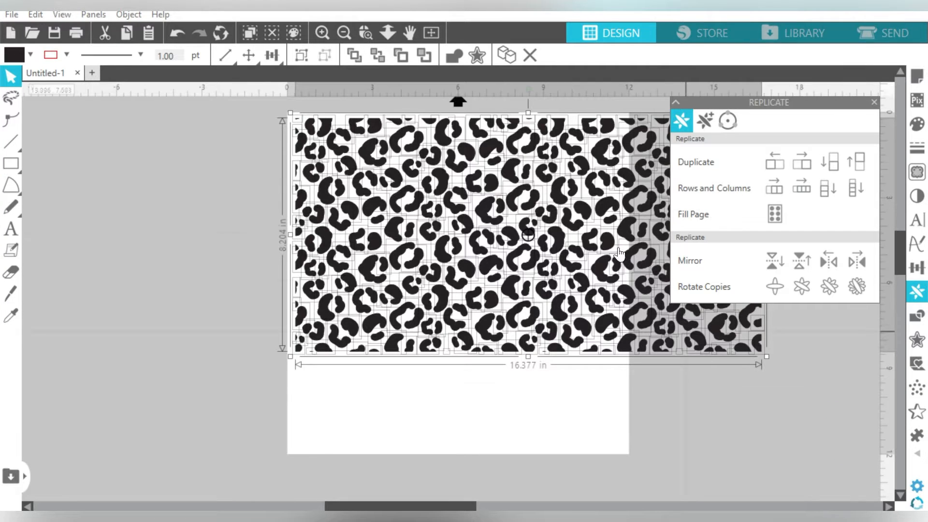
left_click(299, 52)
Move the grouped pattern left to end at the page's right edge and start a conical warp on it
left_click_drag(437, 185, 277, 212)
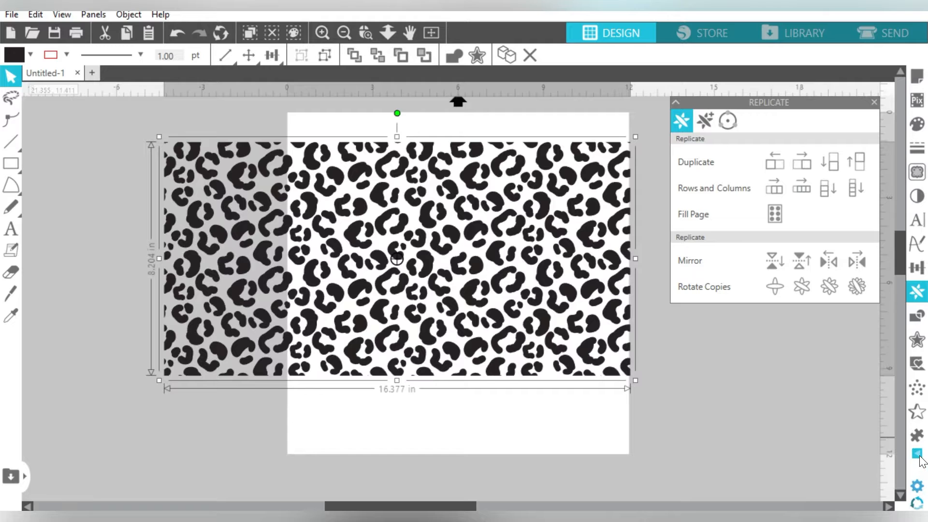
mouse_move(920, 461)
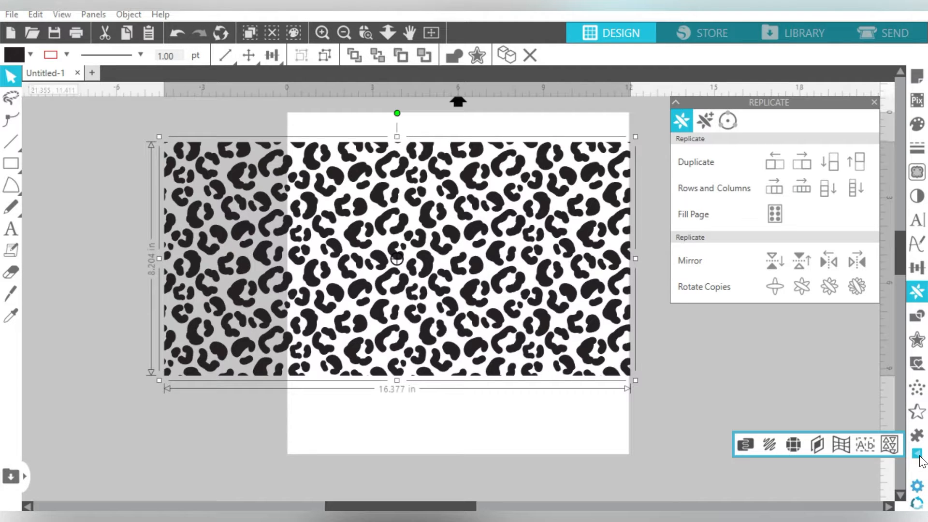
left_click(842, 445)
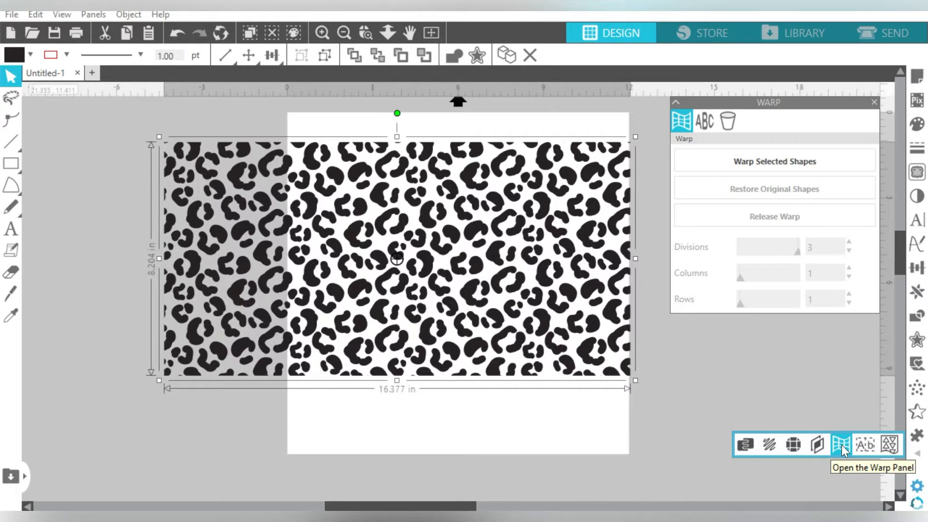
left_click(733, 118)
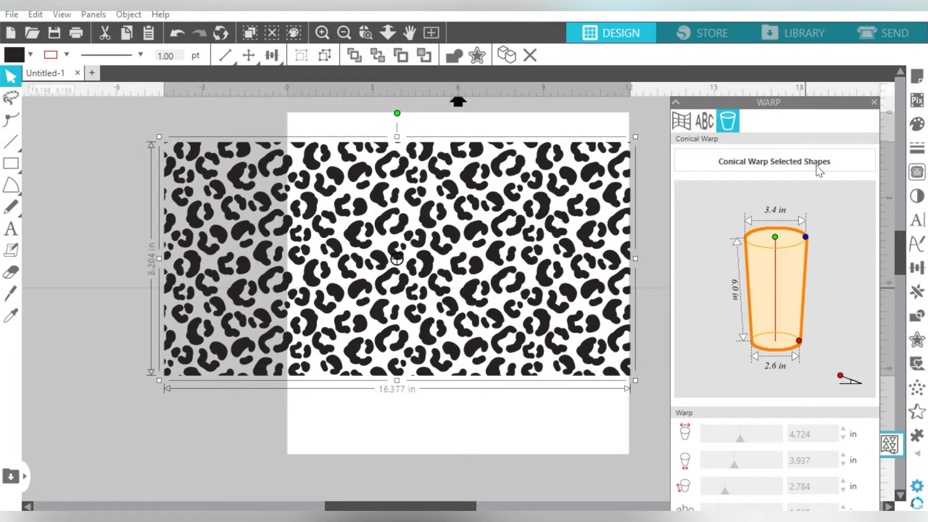
mouse_move(897, 243)
left_mouse_down()
mouse_move(897, 254)
mouse_move(898, 245)
left_mouse_up()
left_click_drag(774, 103, 759, 19)
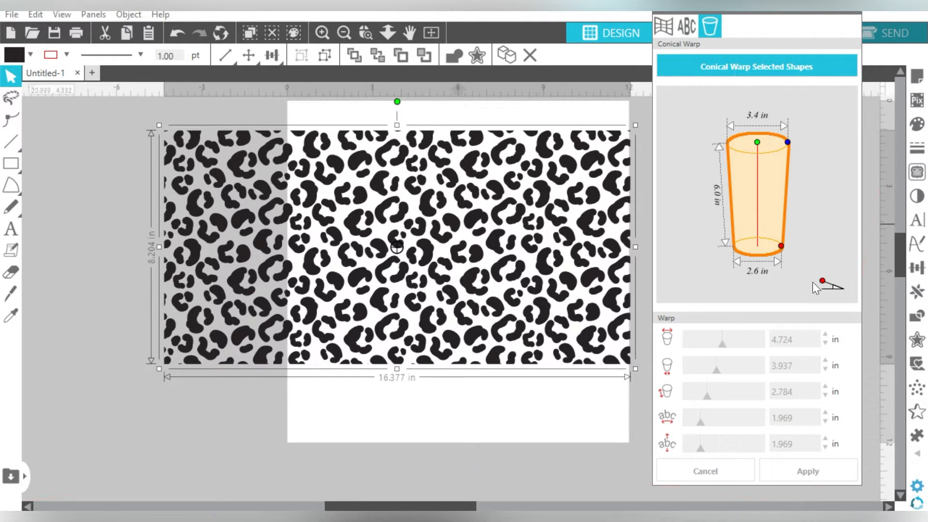
left_click(735, 68)
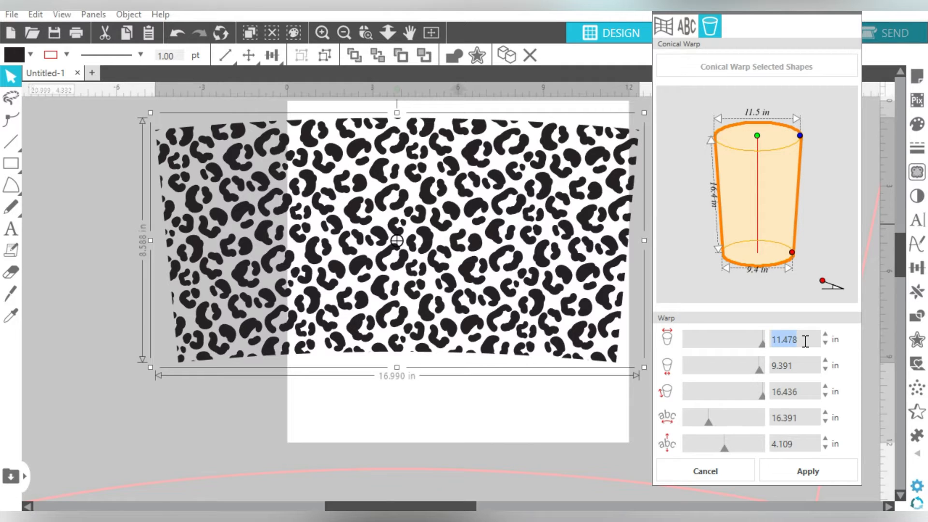
Apply the conical warp with a 3.5 in top width, 2.375 in bottom width and 6.25 in height, the pattern filling the template
type("3.5")
key("Tab")
type("2.375")
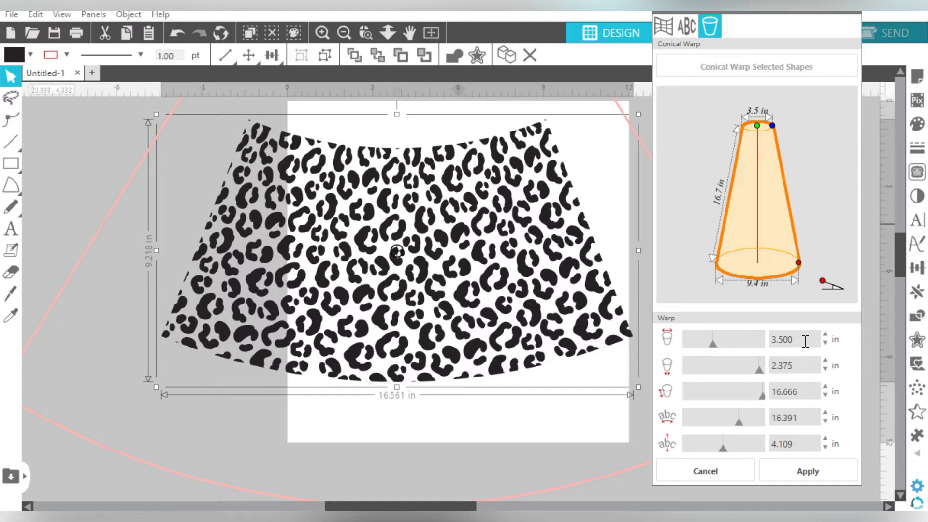
key("Tab")
type("6.25")
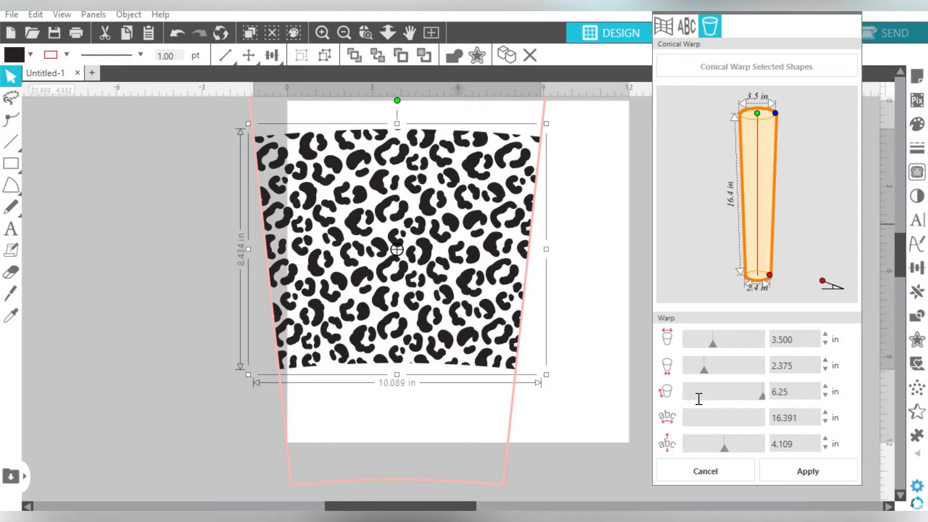
key("Tab")
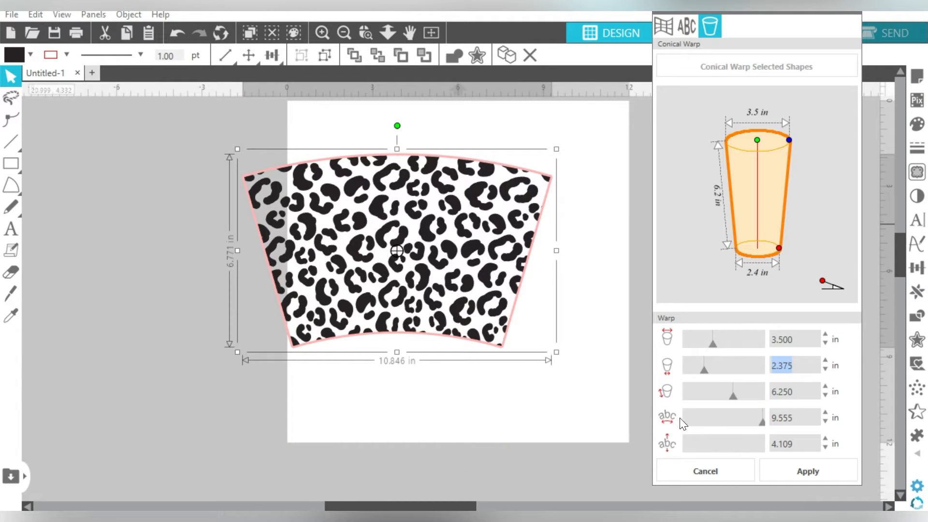
left_click(794, 470)
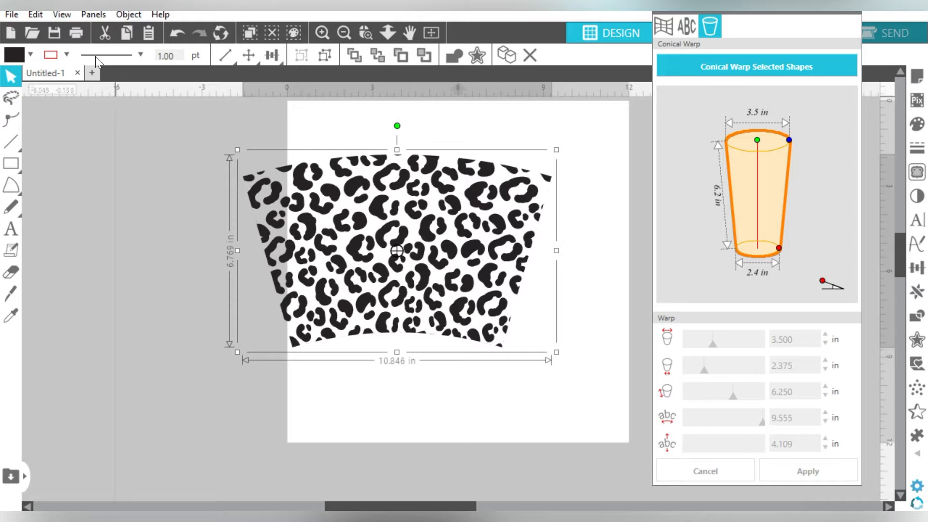
Draw a circle about 2.09 in across in the empty area left of the warped pattern
mouse_move(12, 163)
left_click(76, 163)
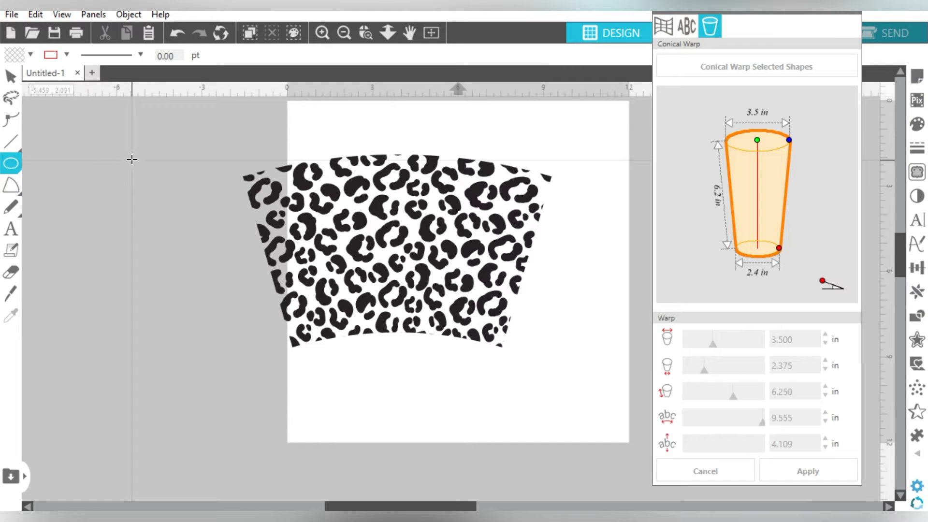
left_click_drag(132, 160, 193, 217)
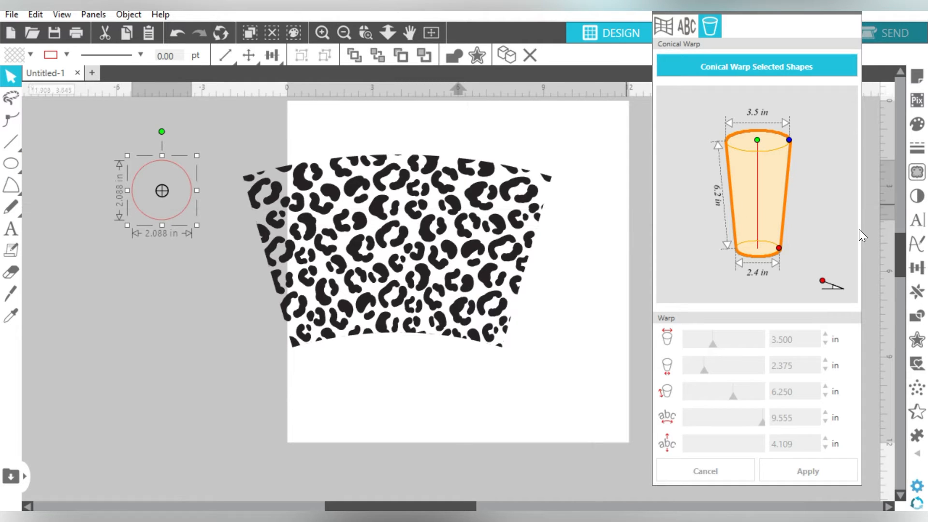
Lock the circle's aspect ratio and set its width and height to 2.25 in
left_click(917, 270)
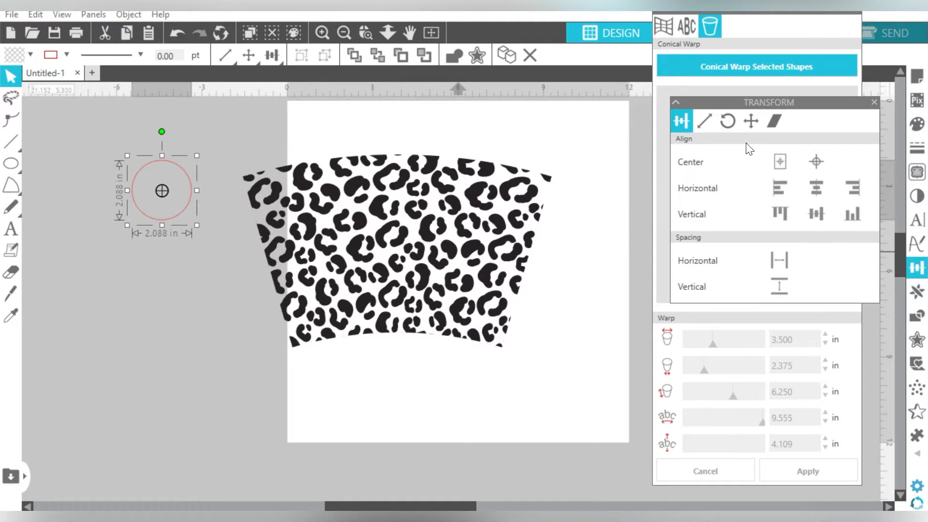
left_click(708, 121)
left_click(864, 285)
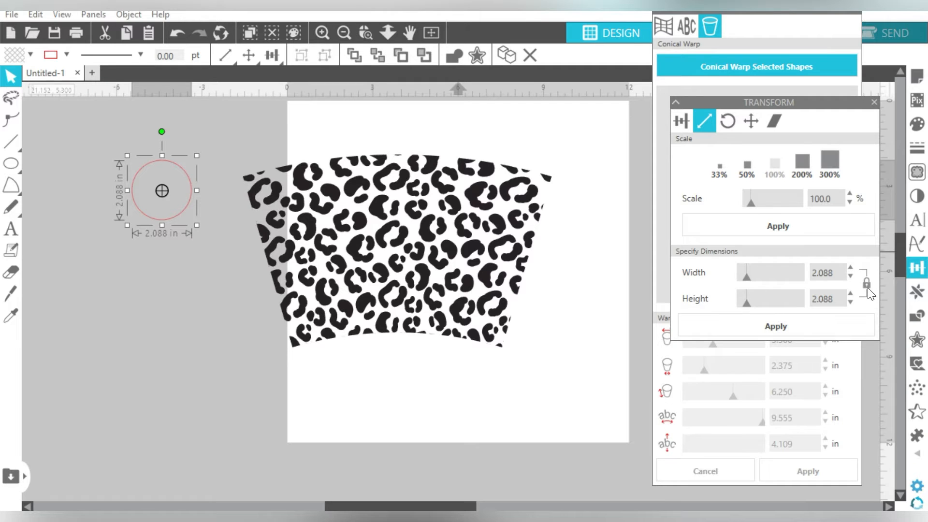
double_click(842, 274)
type("2.25")
key("Return")
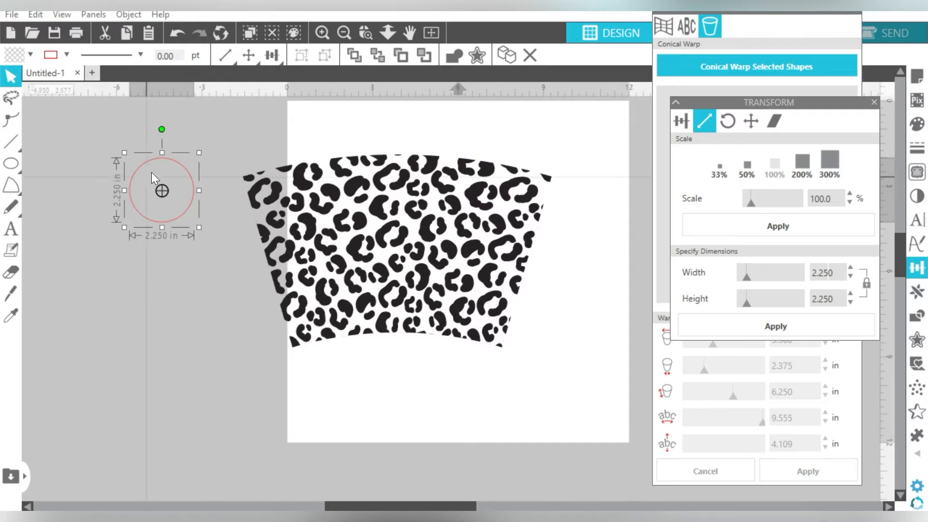
Fill the circle with white and move it onto the upper middle of the leopard pattern
mouse_move(170, 163)
left_mouse_down()
mouse_move(396, 170)
mouse_move(167, 163)
left_mouse_up()
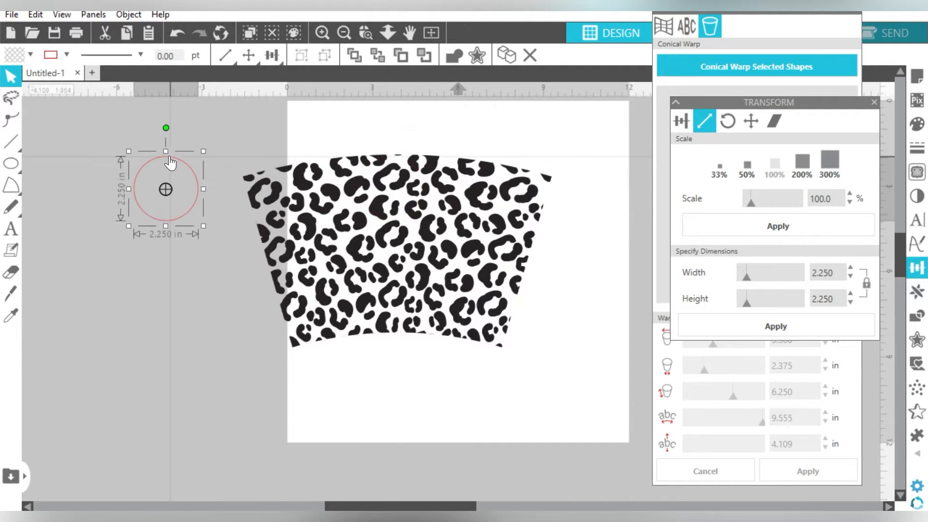
left_click(29, 55)
left_click(14, 72)
left_click_drag(172, 166, 396, 164)
Align the circle and the leopard pattern by their horizontal centers and top edges, leaving only the circle selected
left_click(472, 141)
left_click(387, 205)
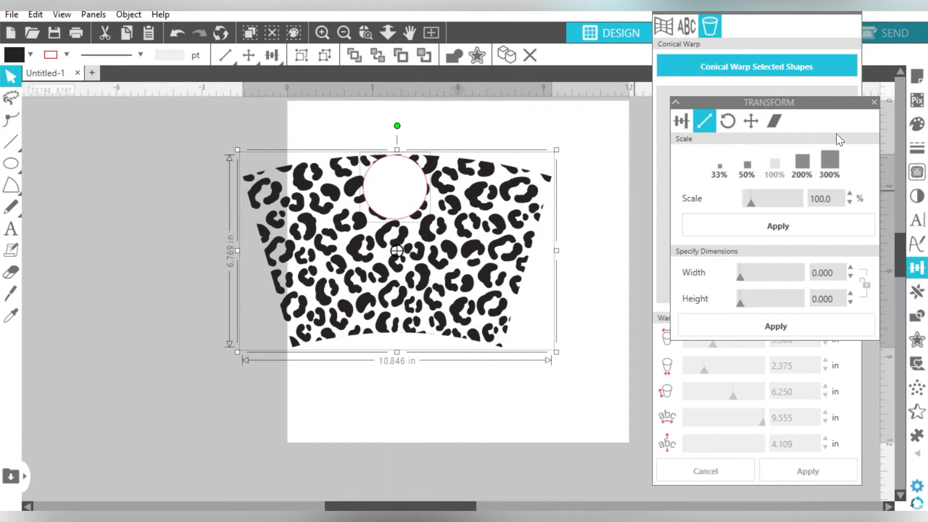
left_click(682, 120)
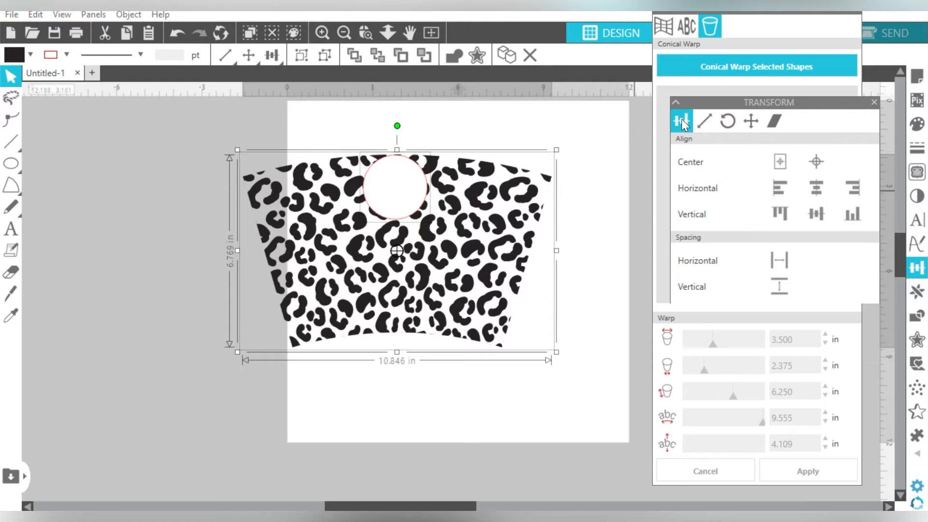
left_click(817, 187)
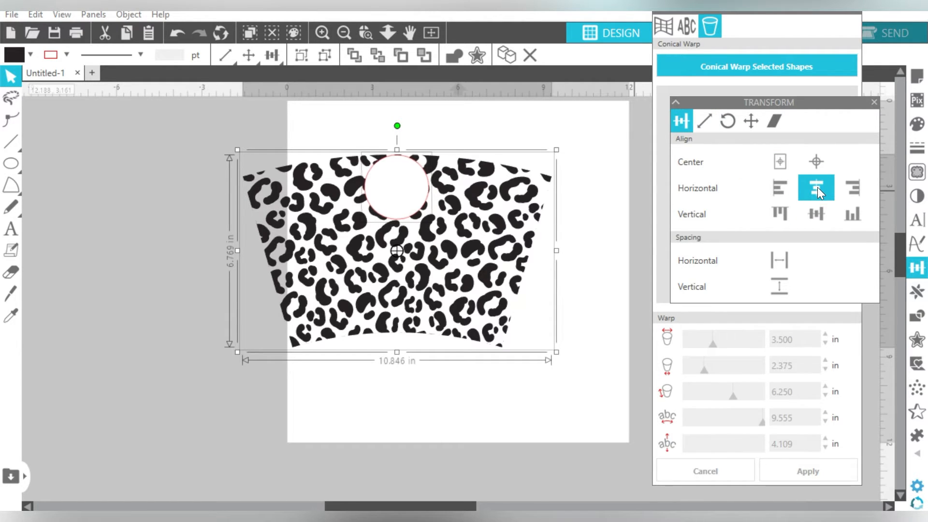
left_click(777, 218)
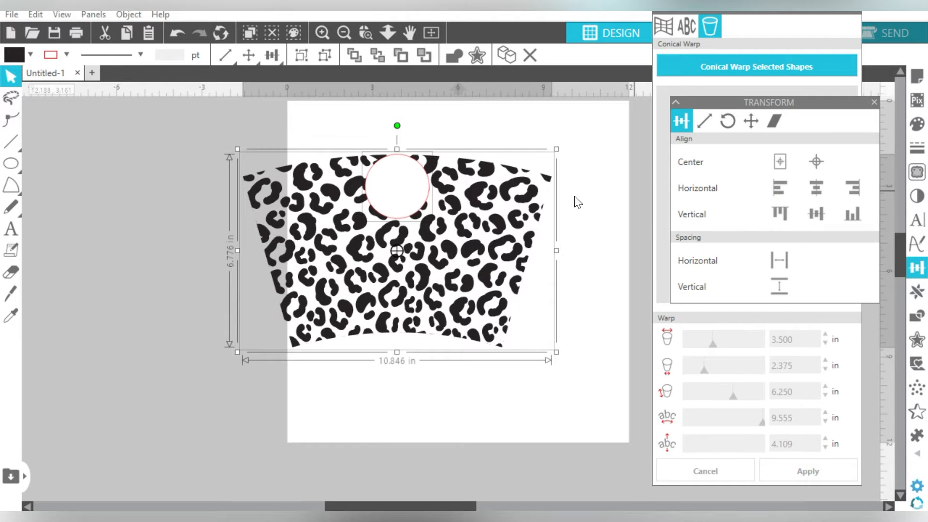
left_click(487, 130)
left_click(394, 183)
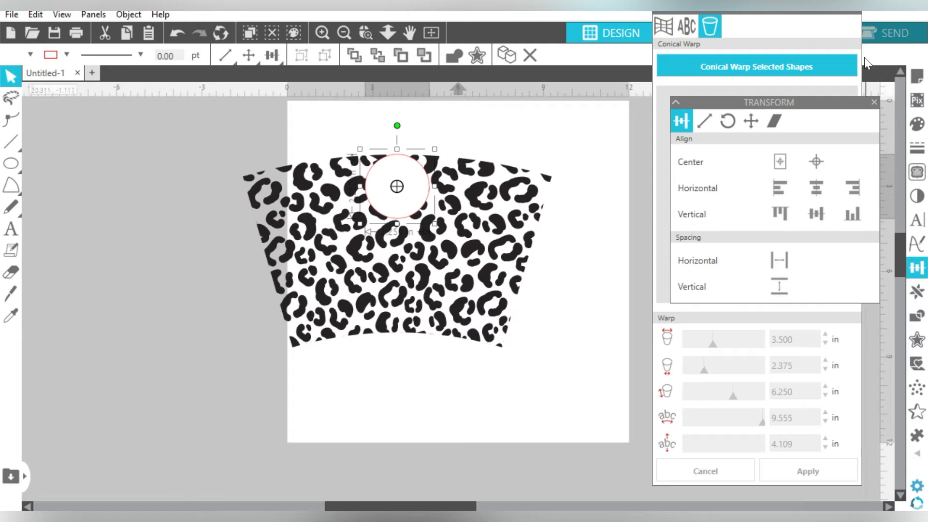
Dismiss the conical warp settings and move the selected circle down by exactly 2 in over the leopard pattern
left_click_drag(830, 9, 835, 46)
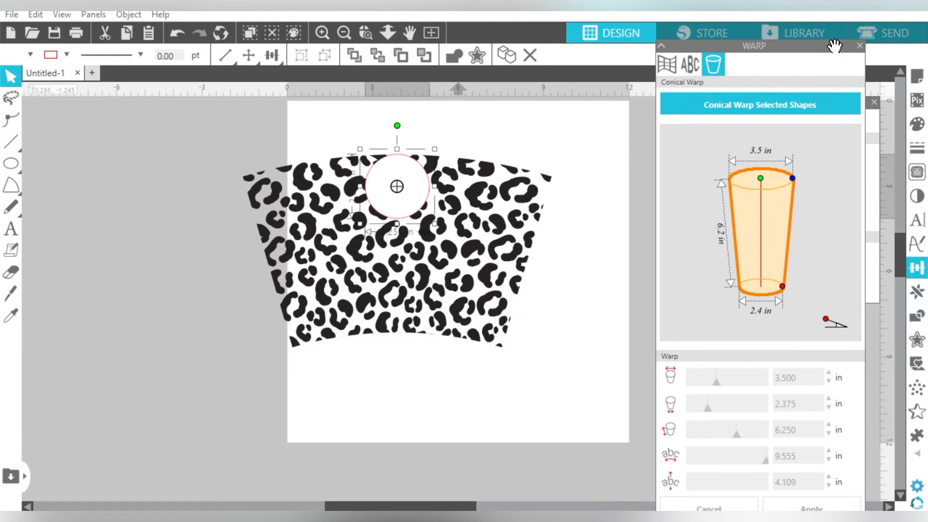
left_click(860, 45)
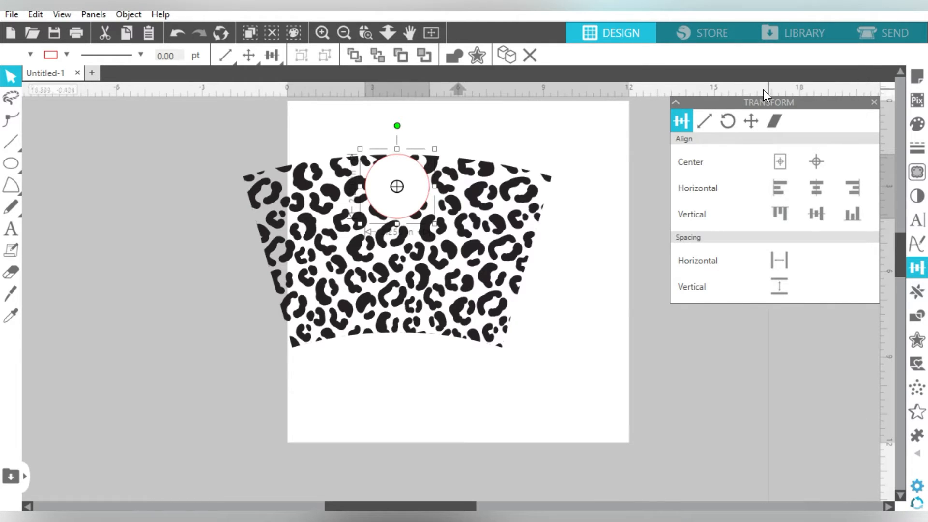
left_click(750, 121)
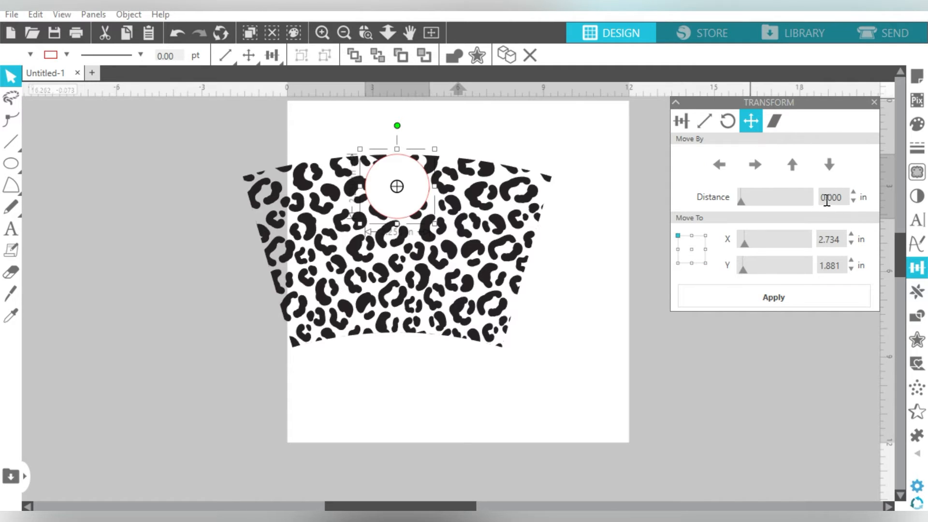
key("BackSpace")
type("2")
left_click(833, 167)
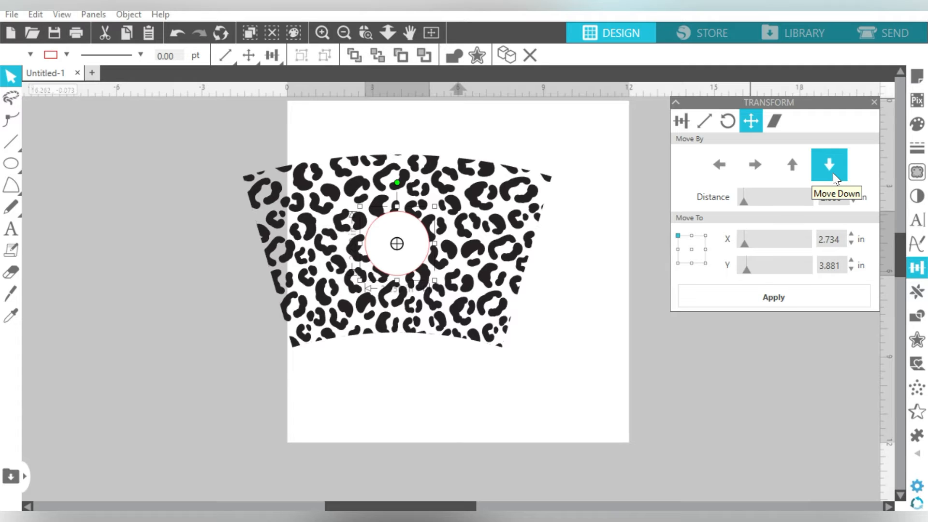
Select both the circle and the leopard pattern and subtract the circle from the pattern
key("r")
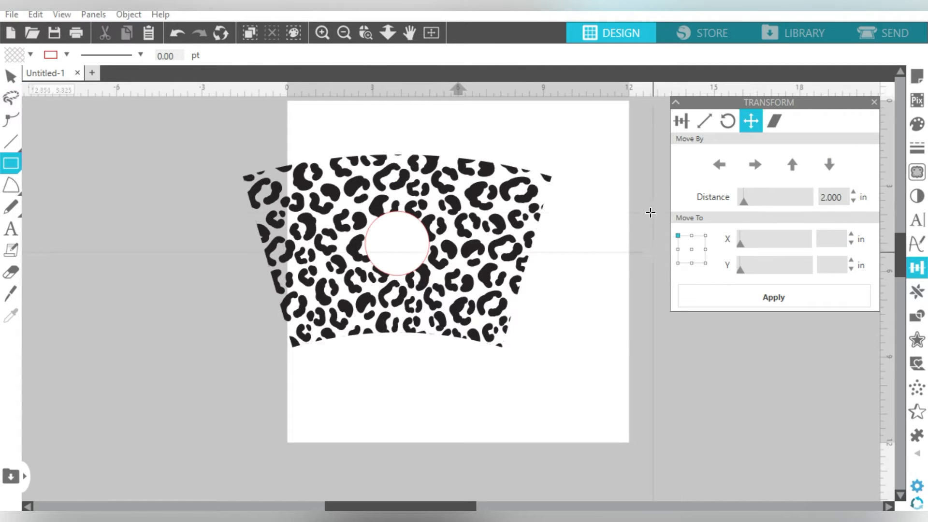
left_click(11, 76)
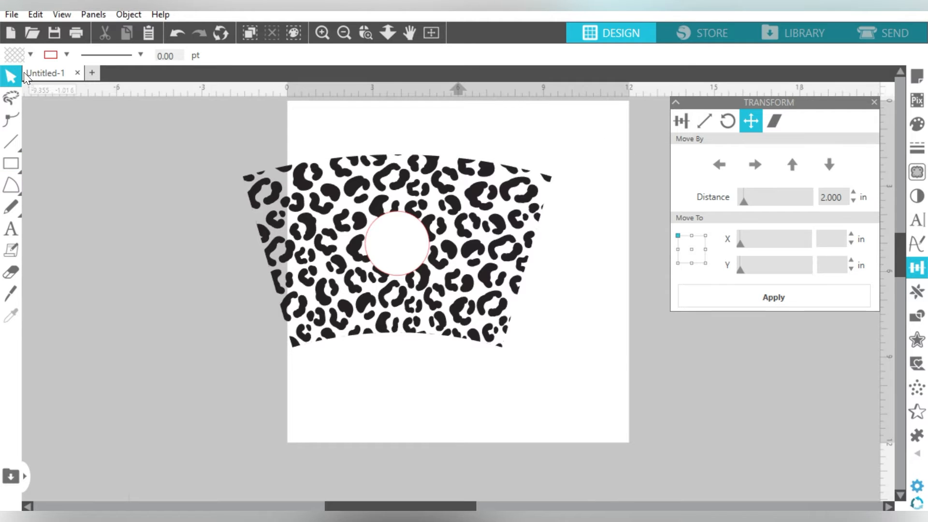
key("ctrl+a")
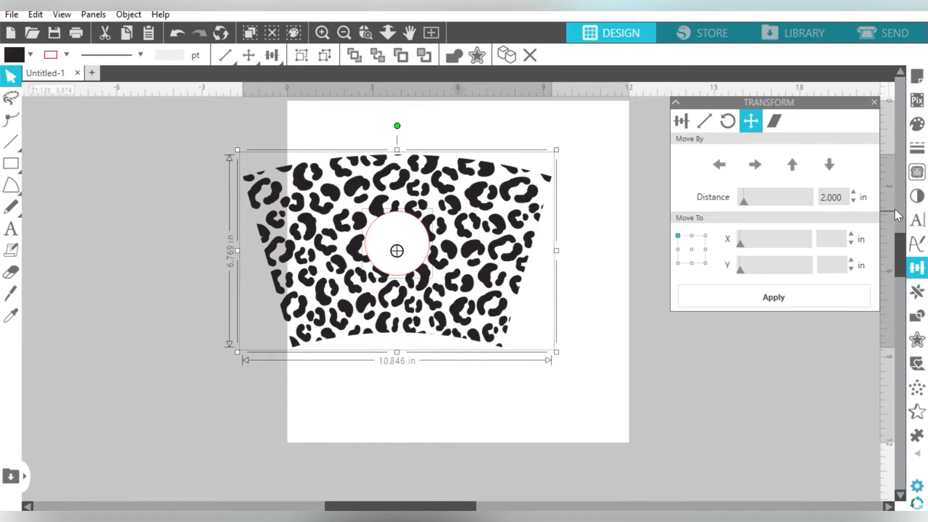
left_click(917, 316)
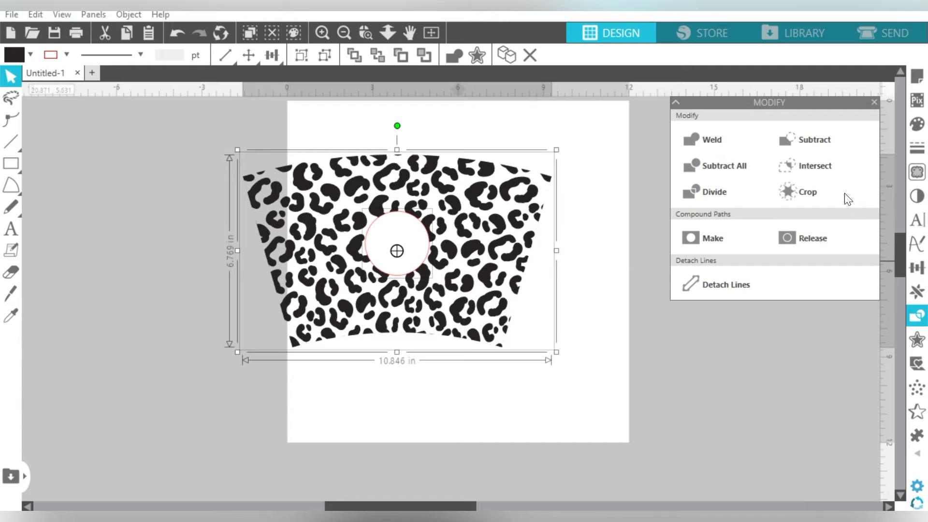
left_click(814, 138)
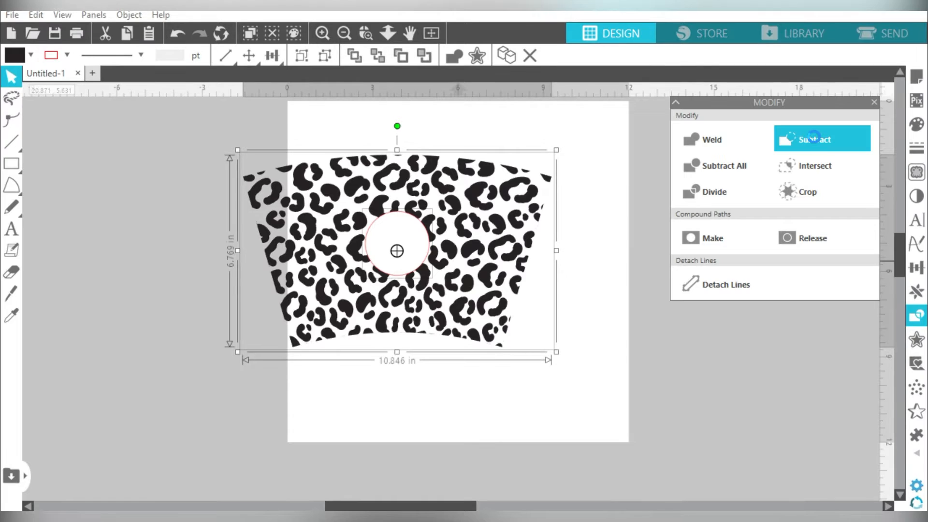